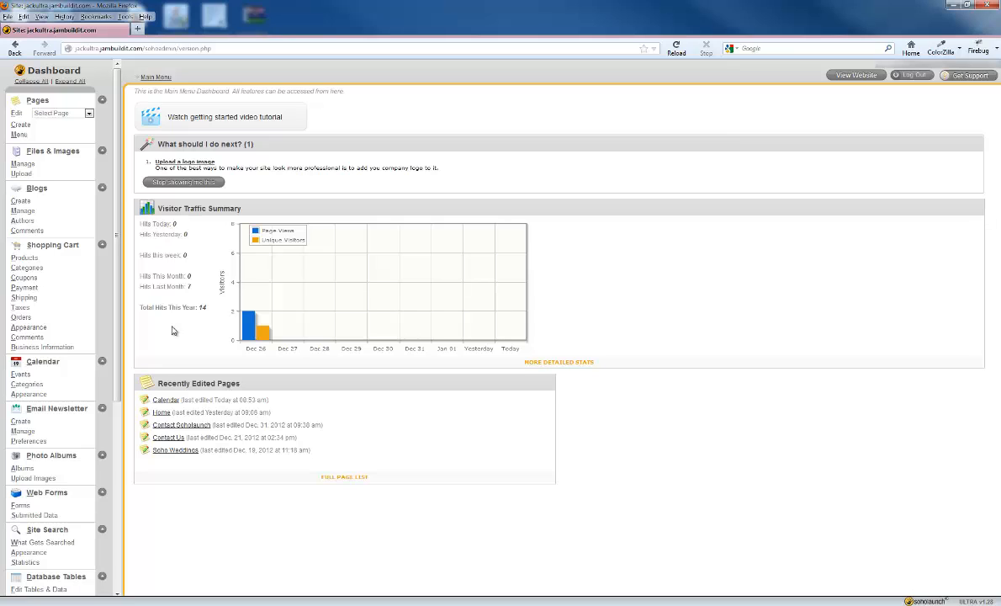
Open the event calendar and examine the months and years available for its edit view.
click(62, 362)
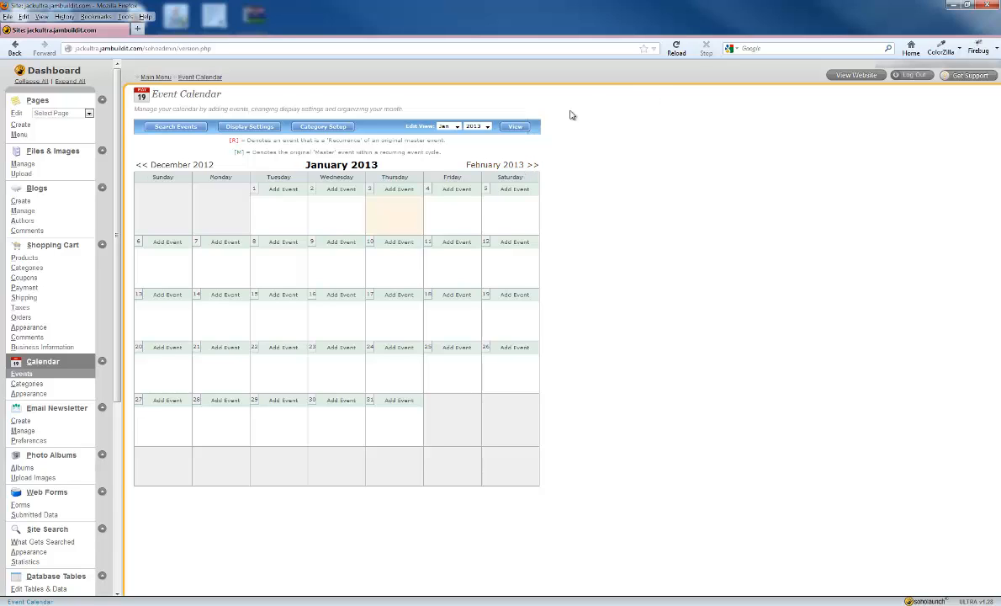
click(452, 127)
click(452, 127)
click(452, 127)
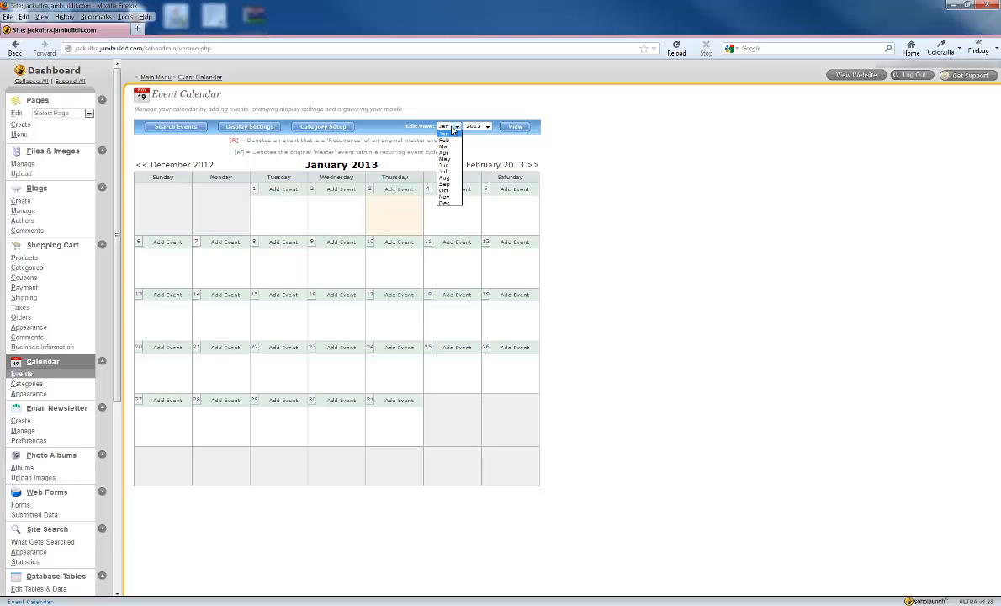
click(451, 127)
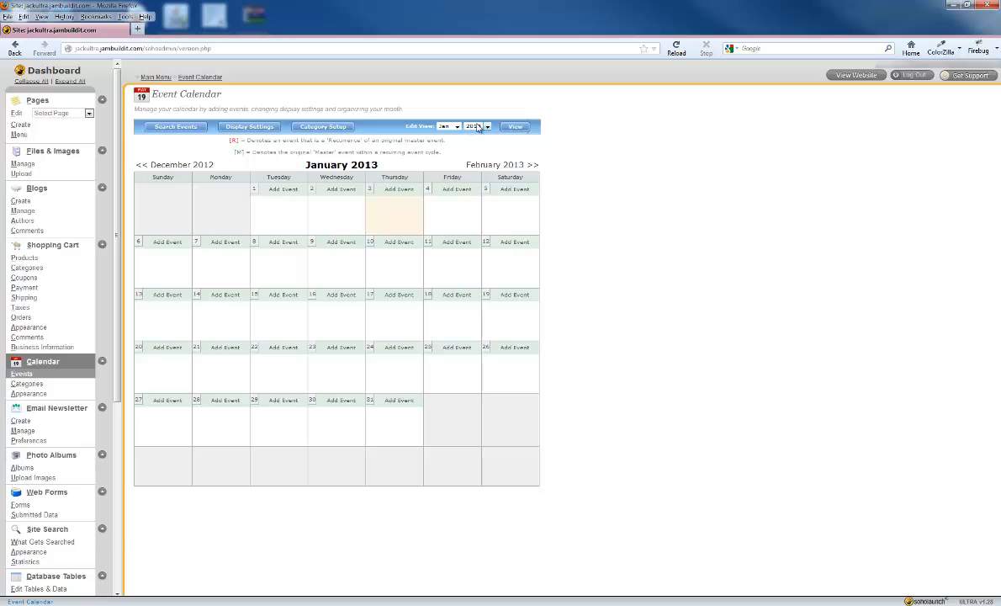
click(482, 127)
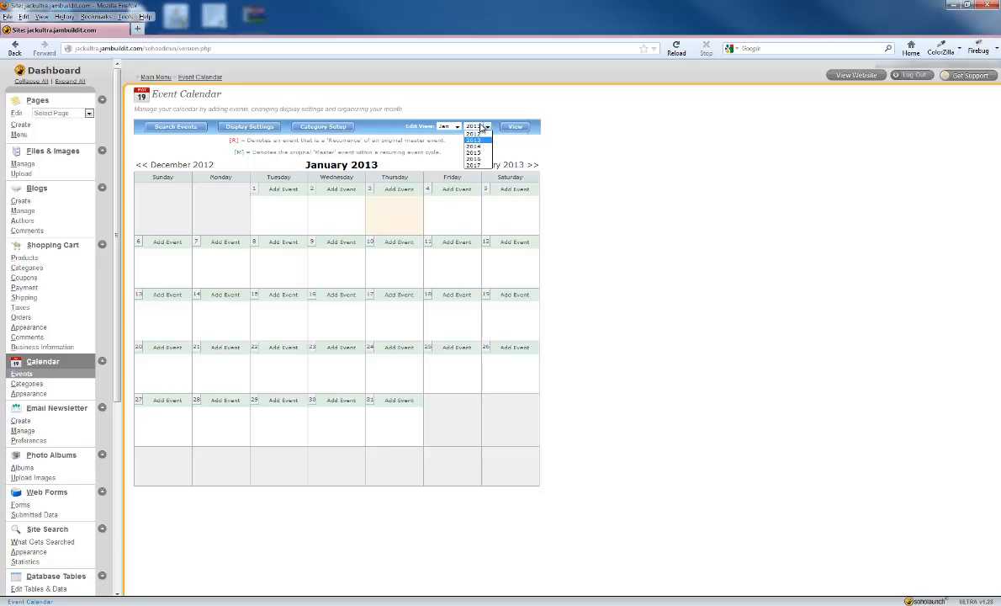
click(482, 127)
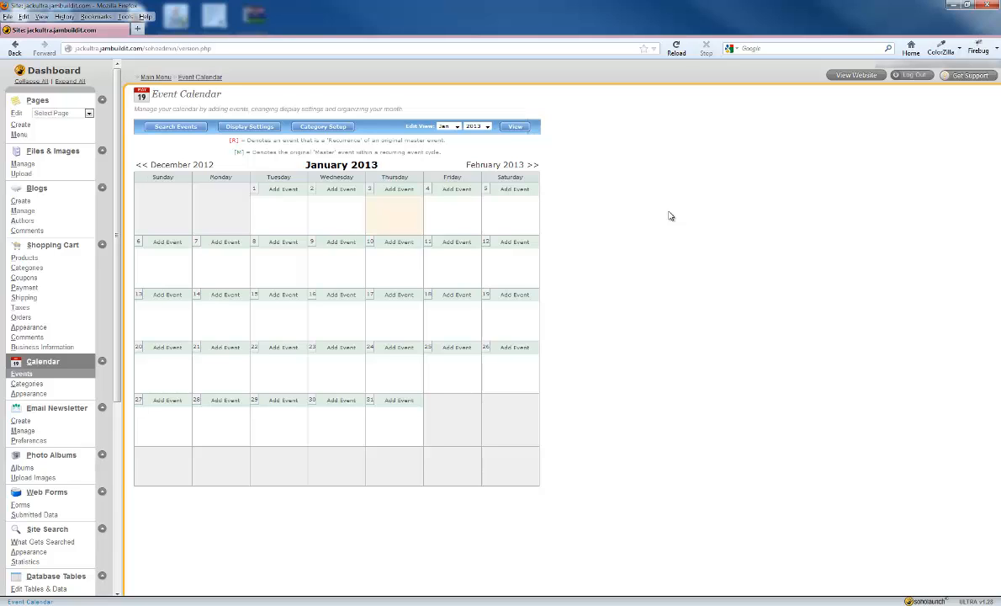
Start a new event on January 4, 2013, running from 1:00 pm to 5:00 pm.
click(459, 190)
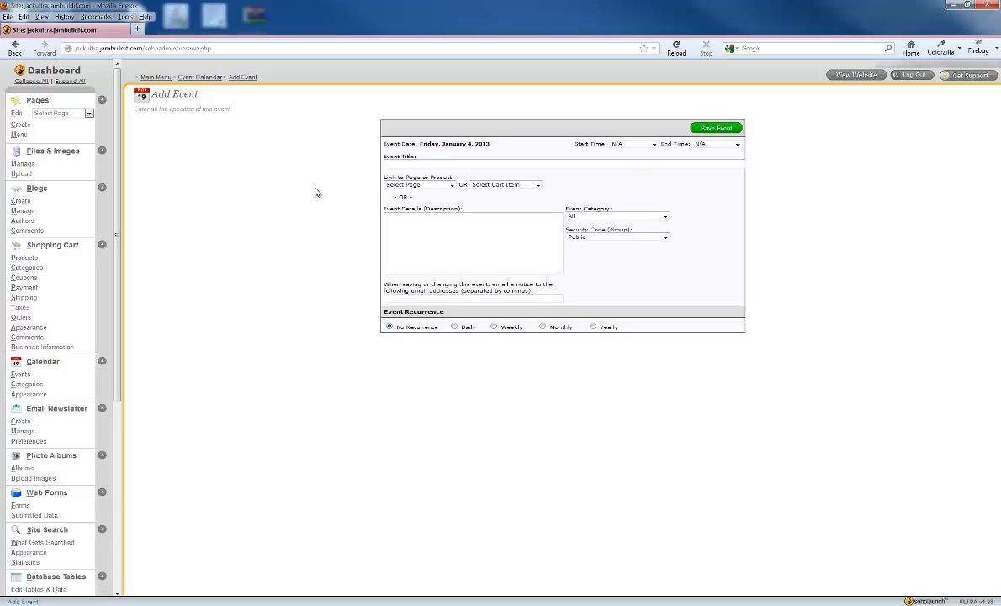
click(653, 148)
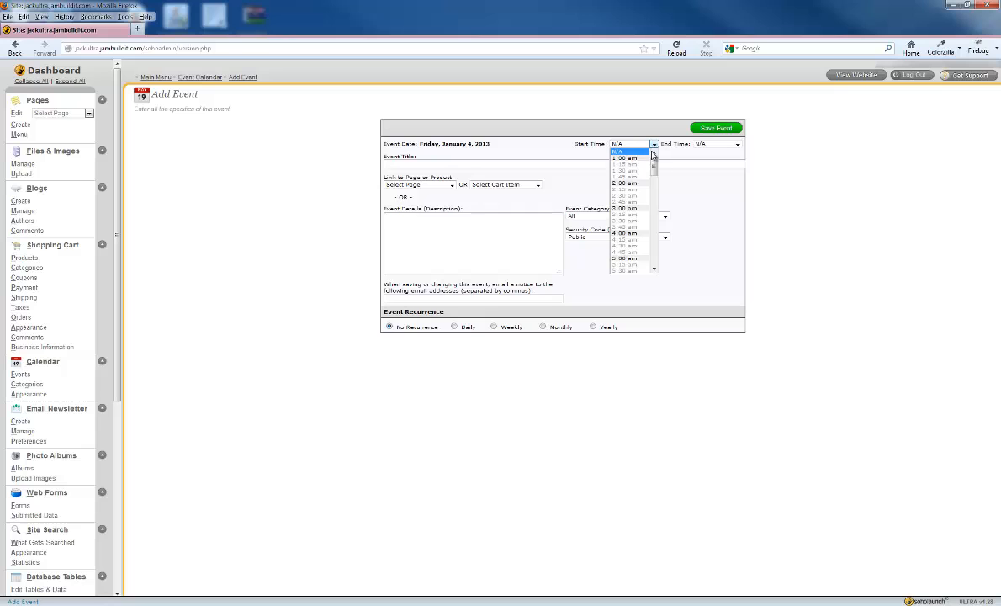
drag(655, 167, 655, 214)
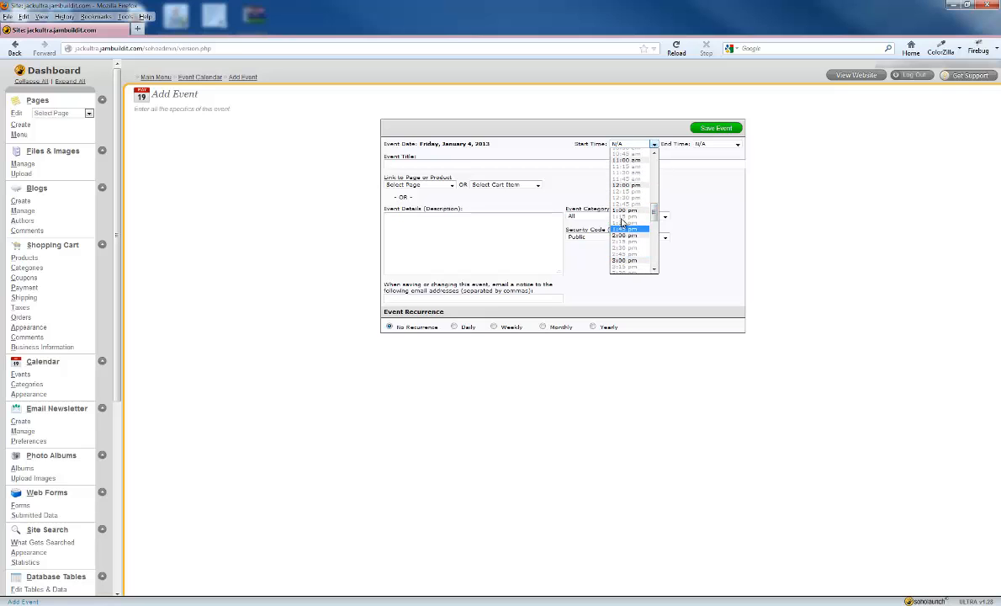
click(624, 210)
click(737, 145)
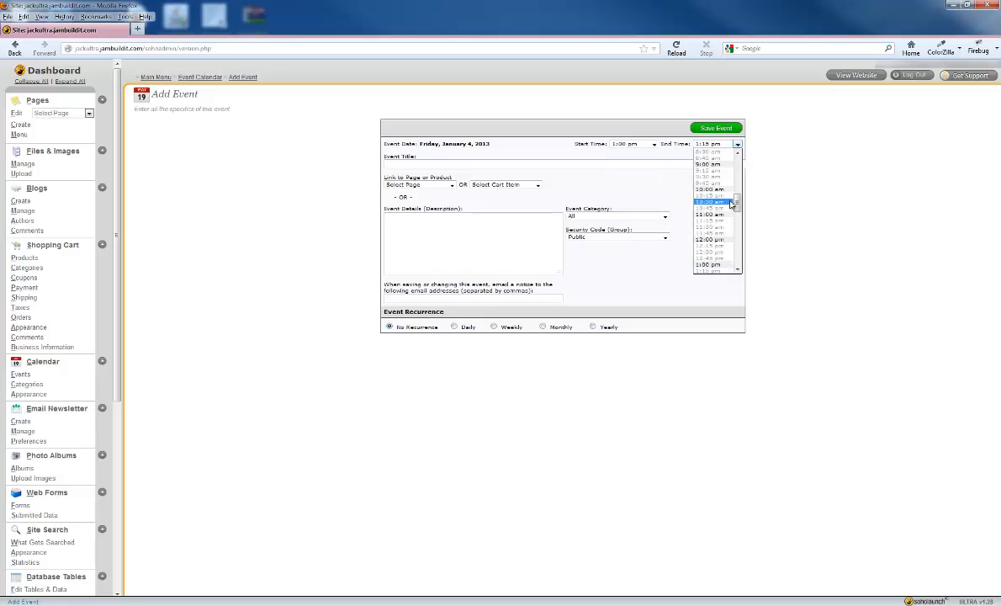
drag(738, 205, 739, 242)
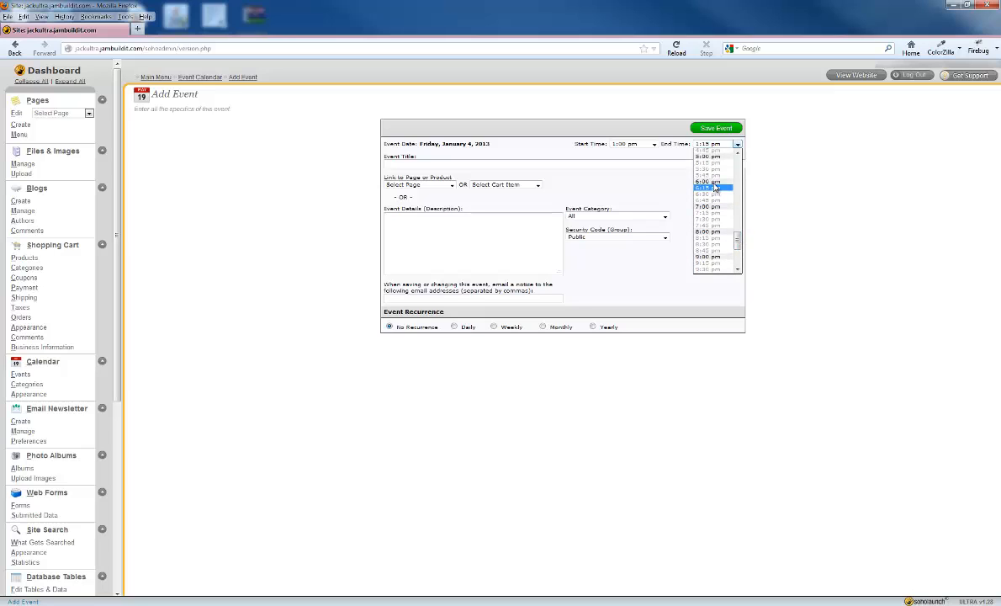
click(708, 156)
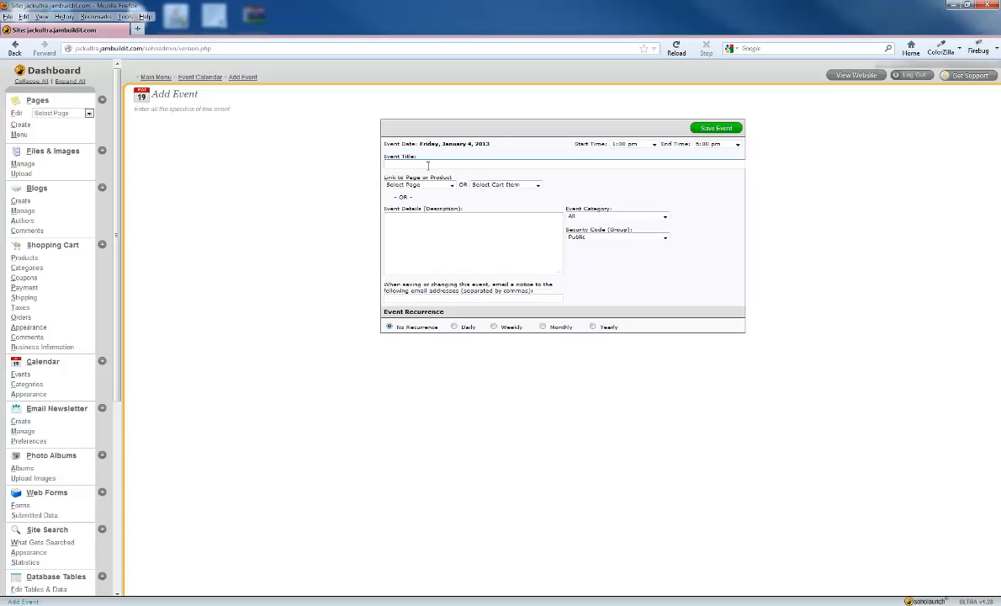
Title the event "Soholaunch T-Shirt Sale" and describe it as "A $5.00 discount will be added to all Soholaunch T-shirts".
text(Scholau)
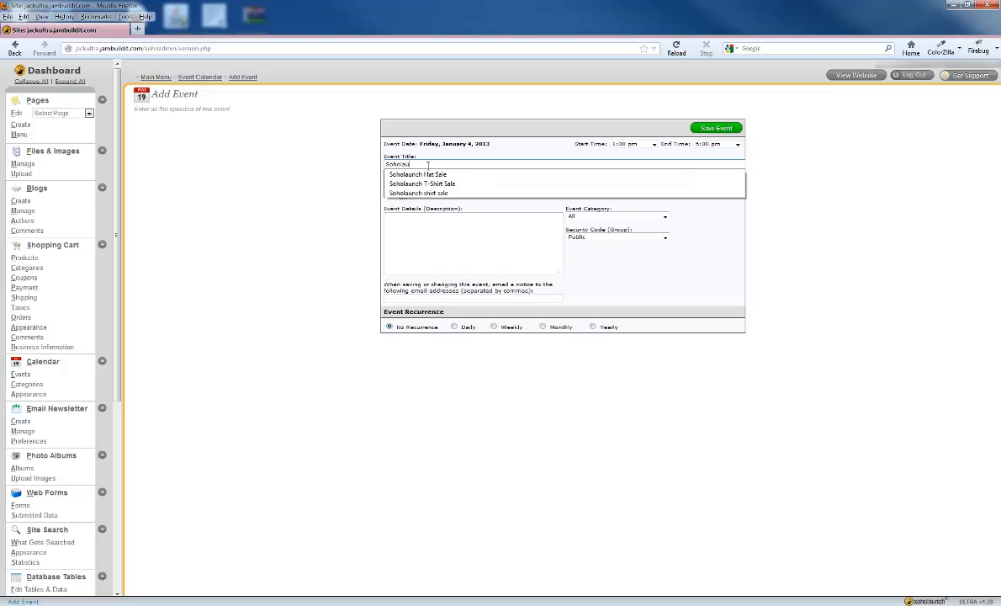
text(nch T)
key(Down)
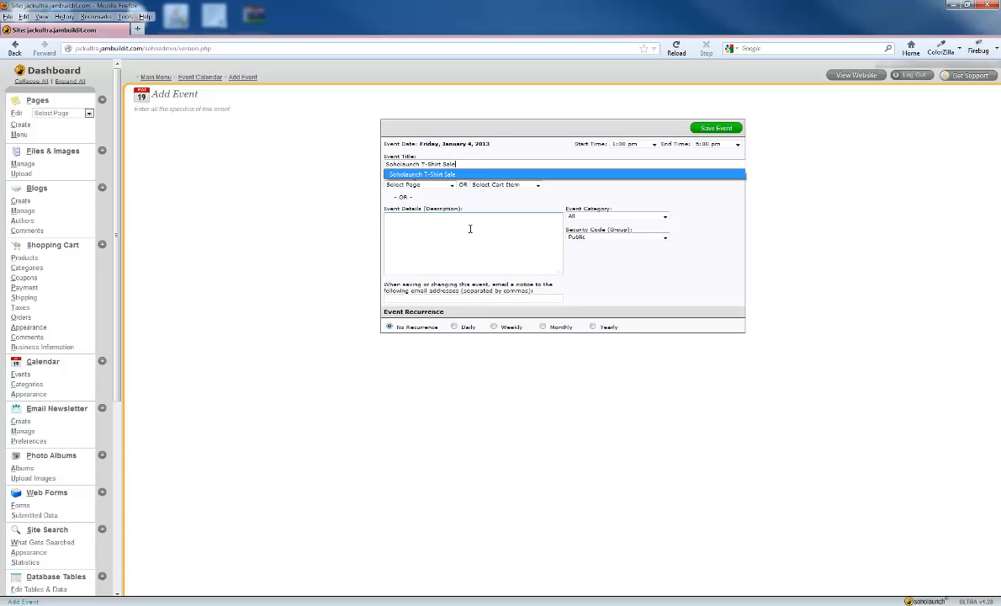
click(470, 229)
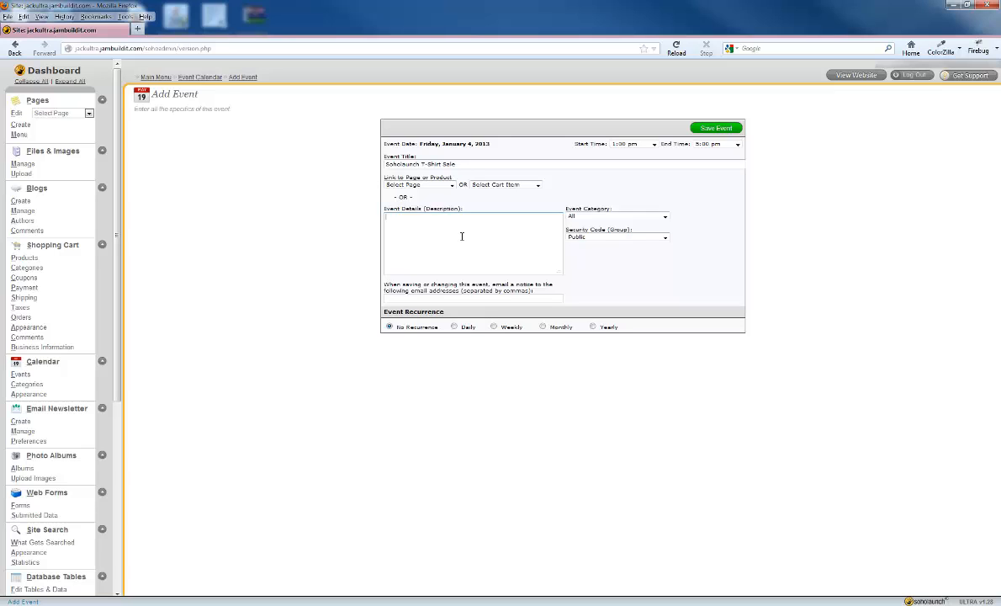
text(A $5.00 discount will be added to all Soholaunch T-shirts)
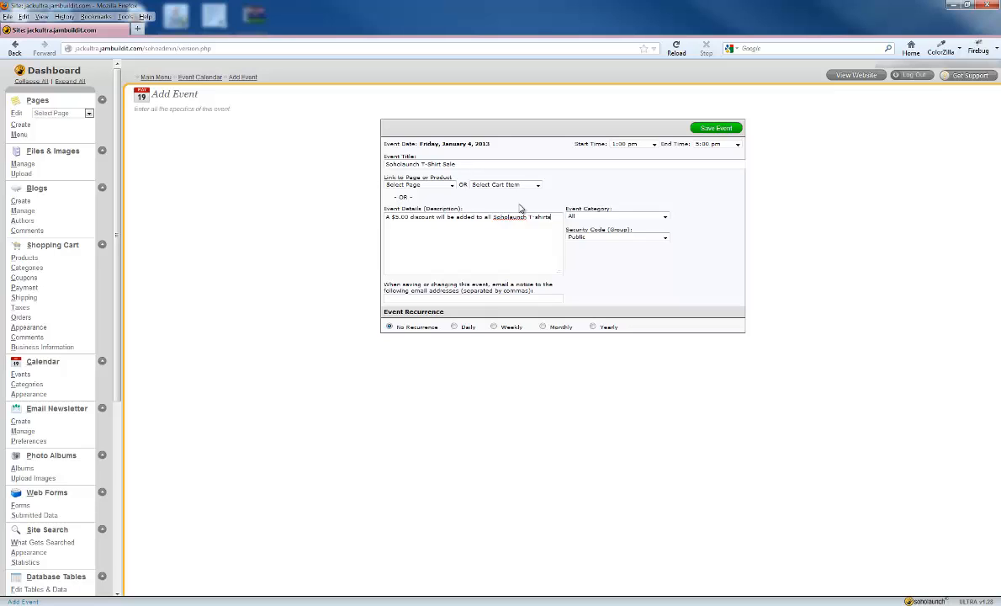
Keep the T-shirt sale event in the All category and save it.
click(665, 217)
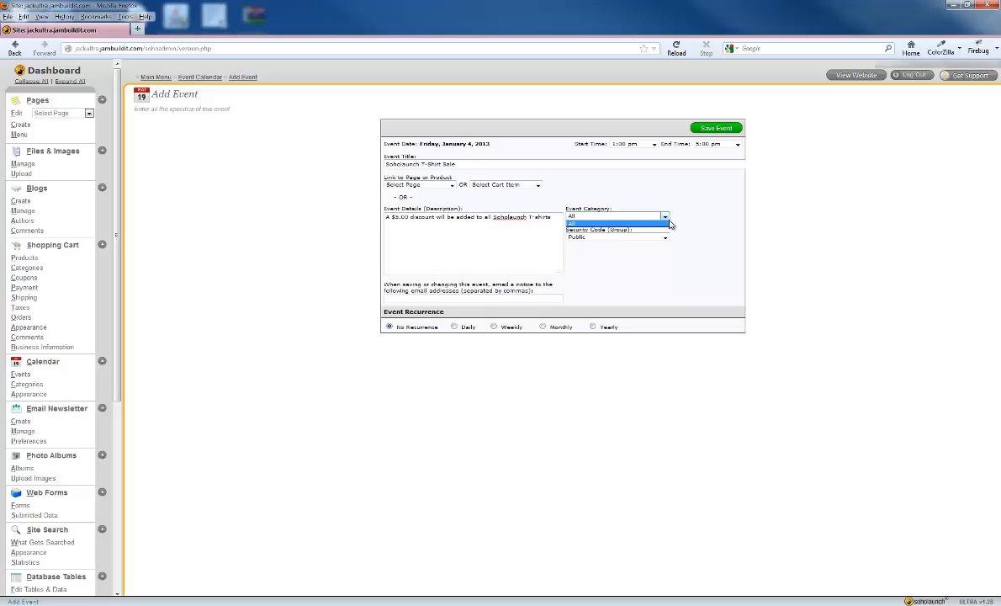
click(669, 222)
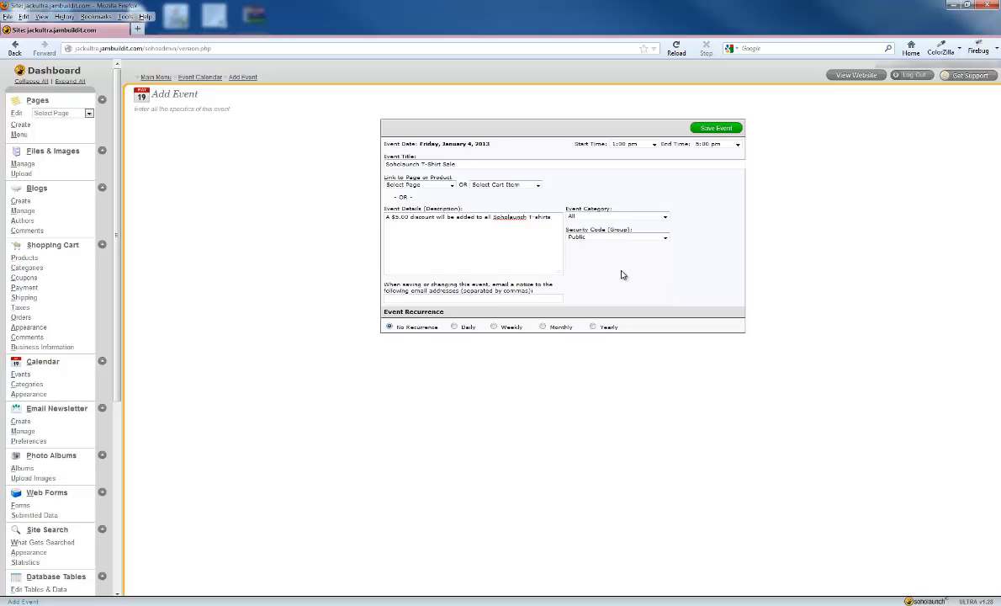
click(445, 296)
click(552, 218)
click(715, 128)
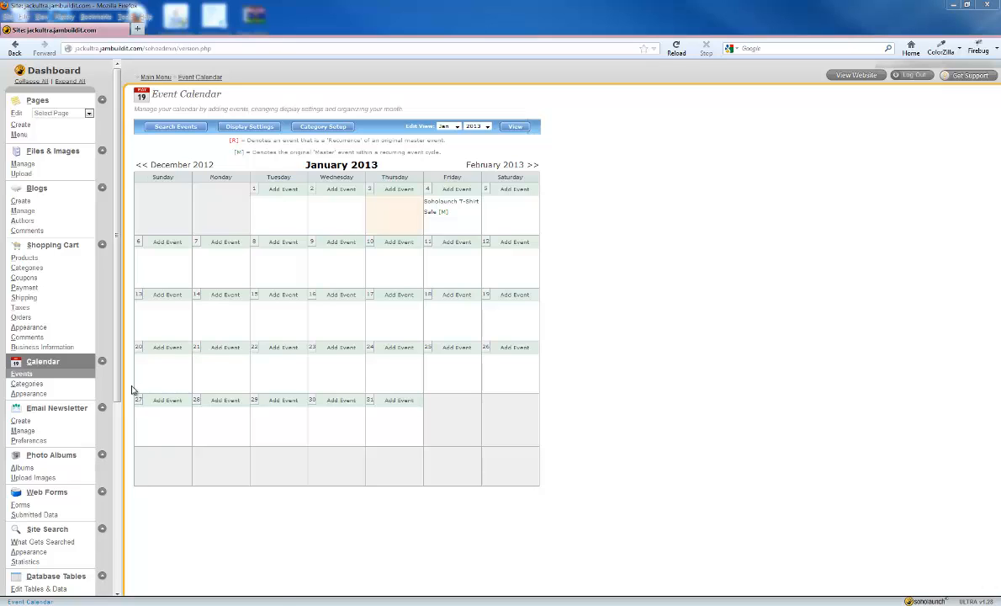
Create a calendar category named "Soholaunch T-Shirt Sale".
click(59, 383)
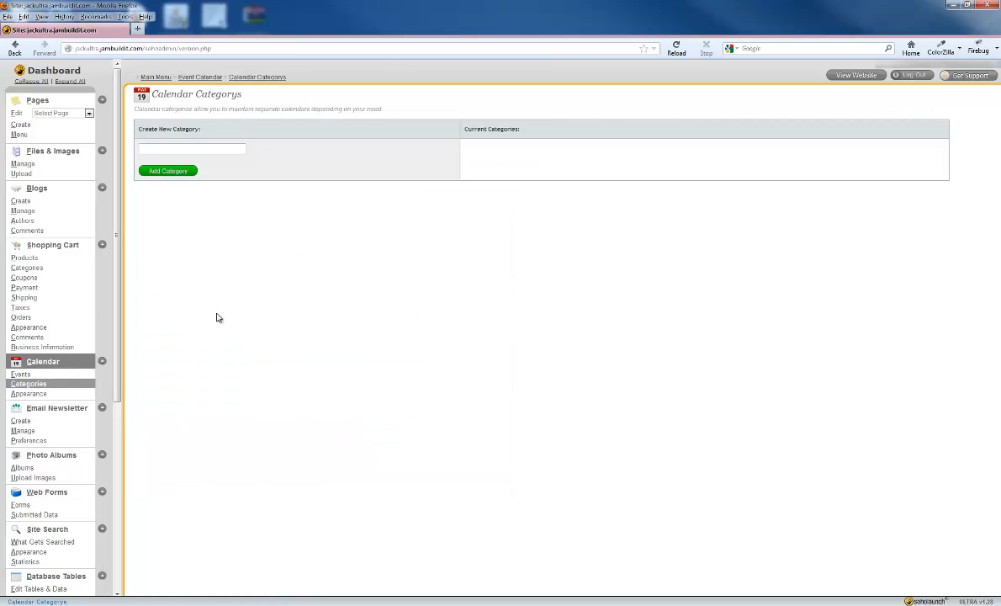
click(231, 149)
text(Scholaunch T-Shirt Sale)
click(190, 176)
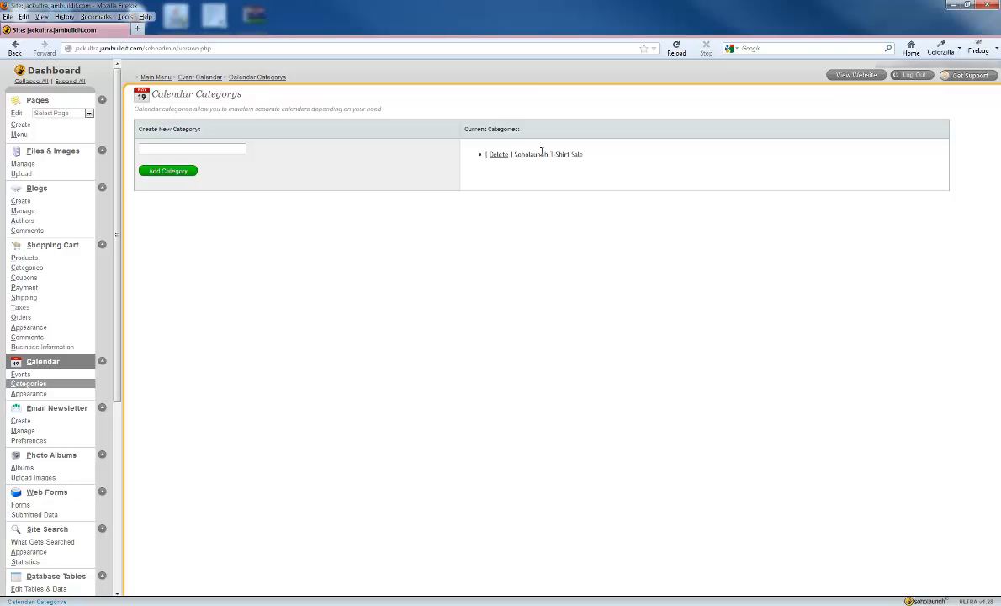
Assign the January 4 event to the Soholaunch T-Shirt Sale category and save the event.
click(50, 381)
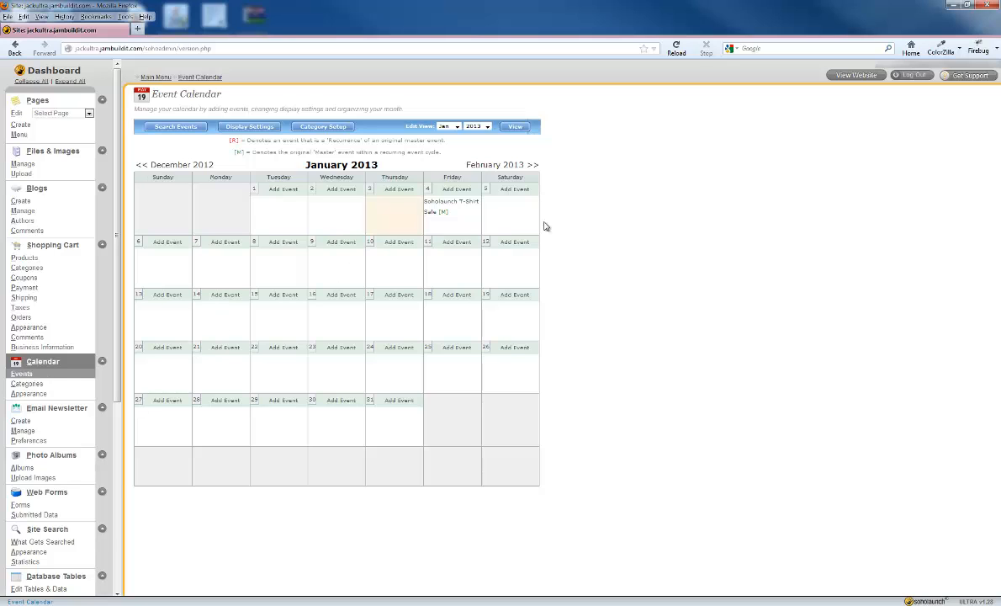
click(439, 206)
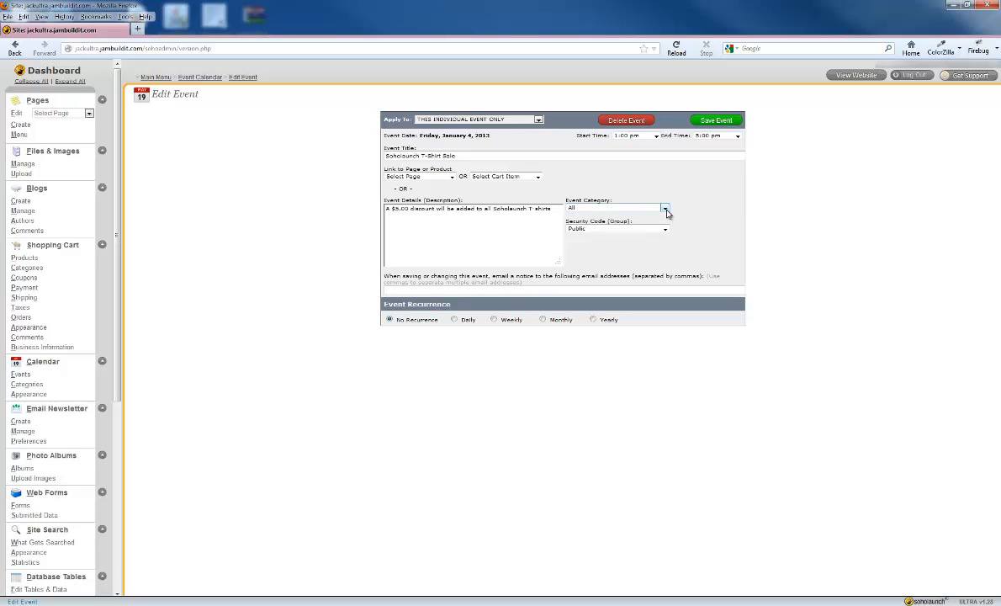
click(664, 209)
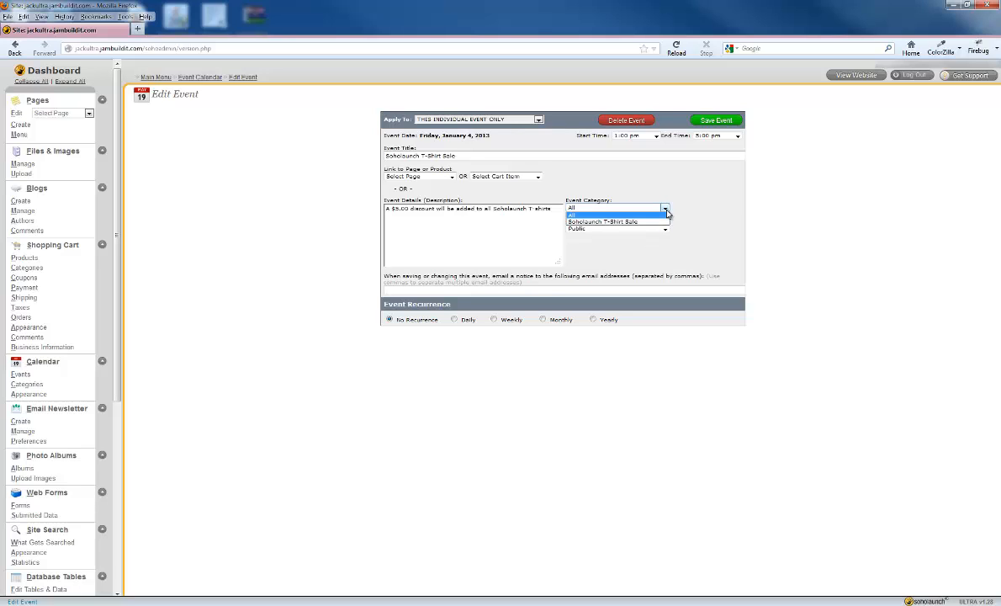
click(634, 223)
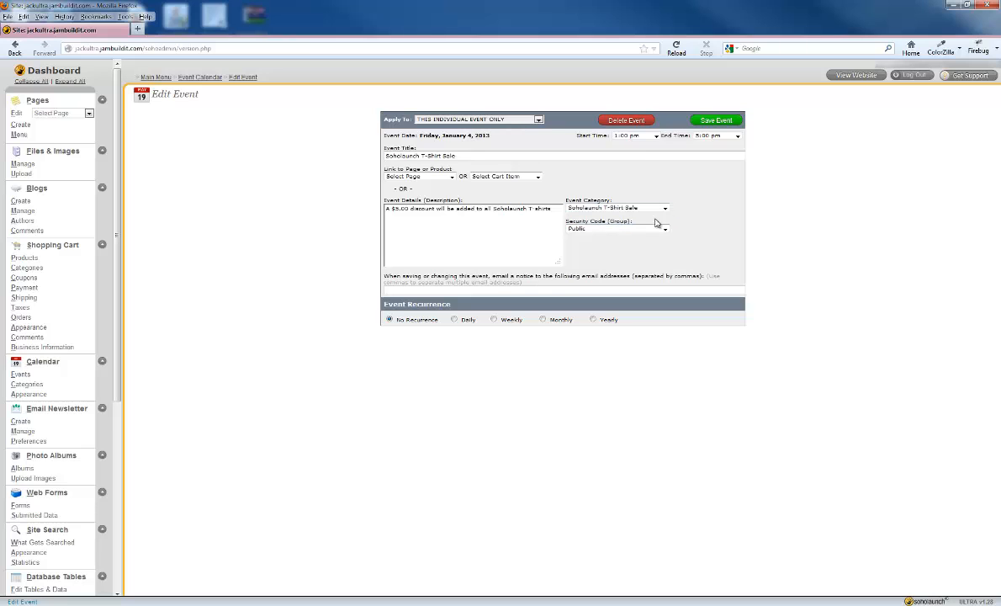
click(714, 122)
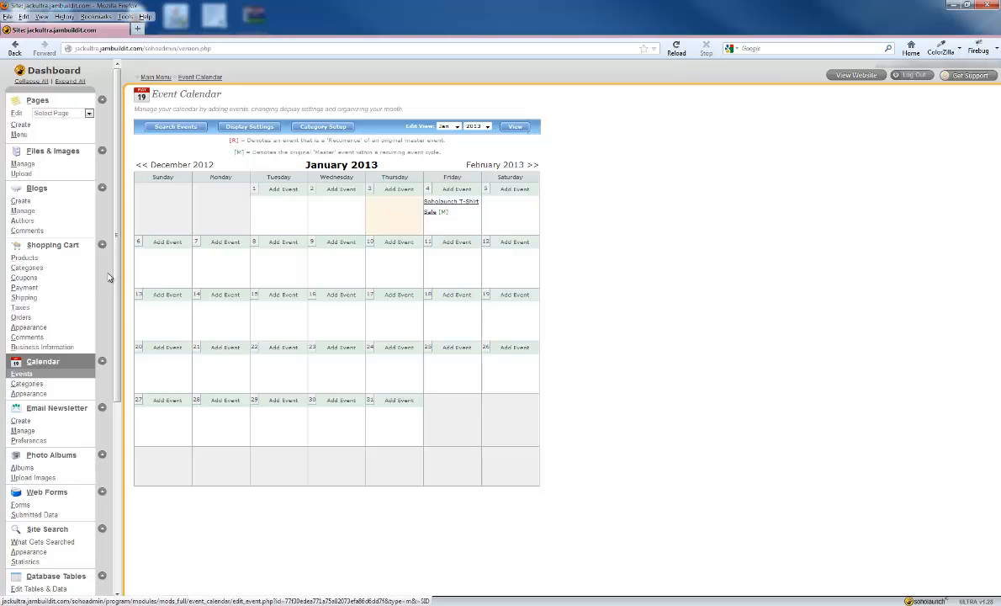
Add an event titled "Soholaunch Hat Sale" on January 5, 2013 and save it.
click(503, 190)
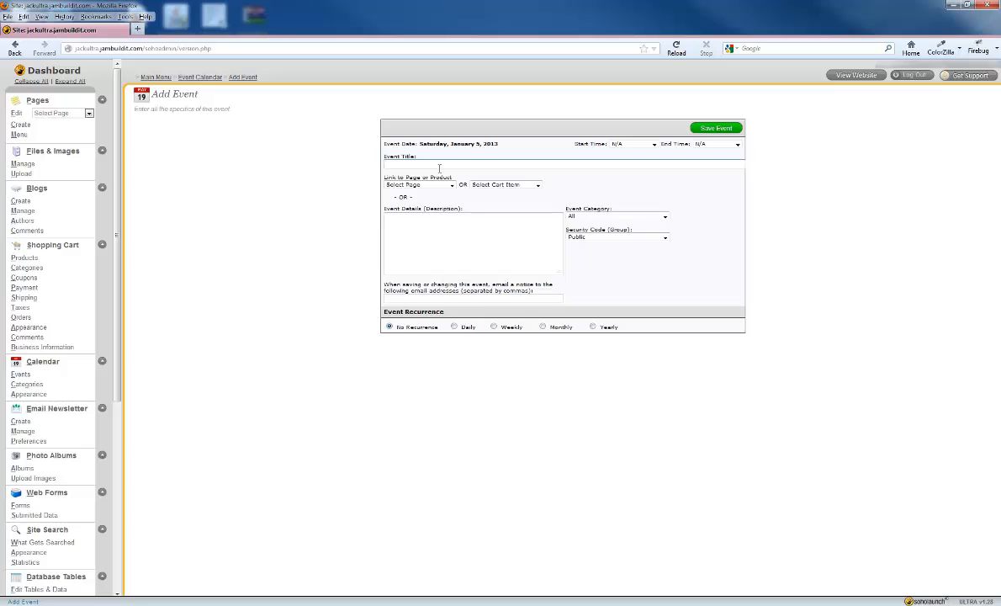
text(Scho)
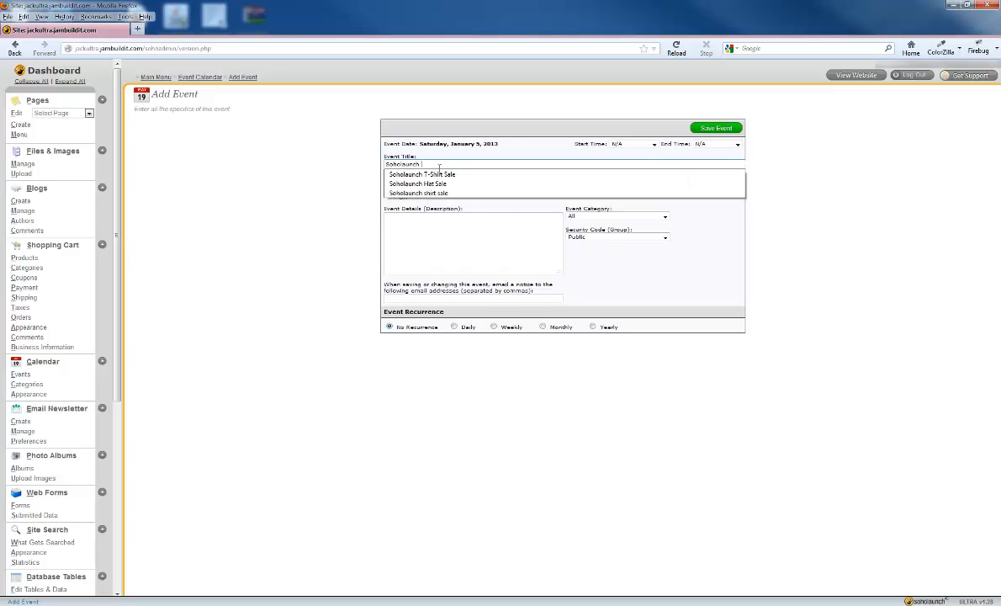
text(launch Hat Sale)
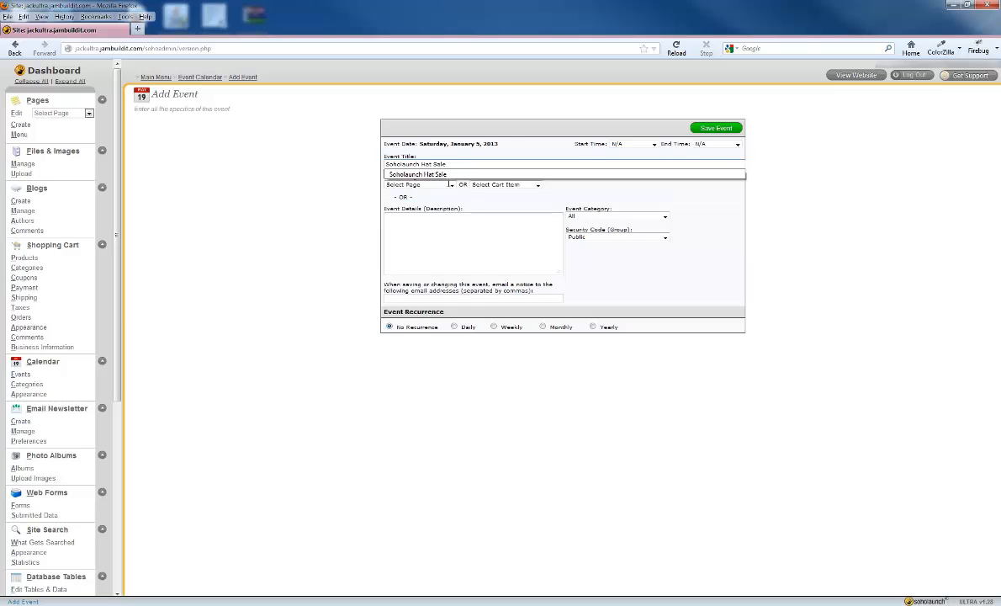
key(Down)
key(Return)
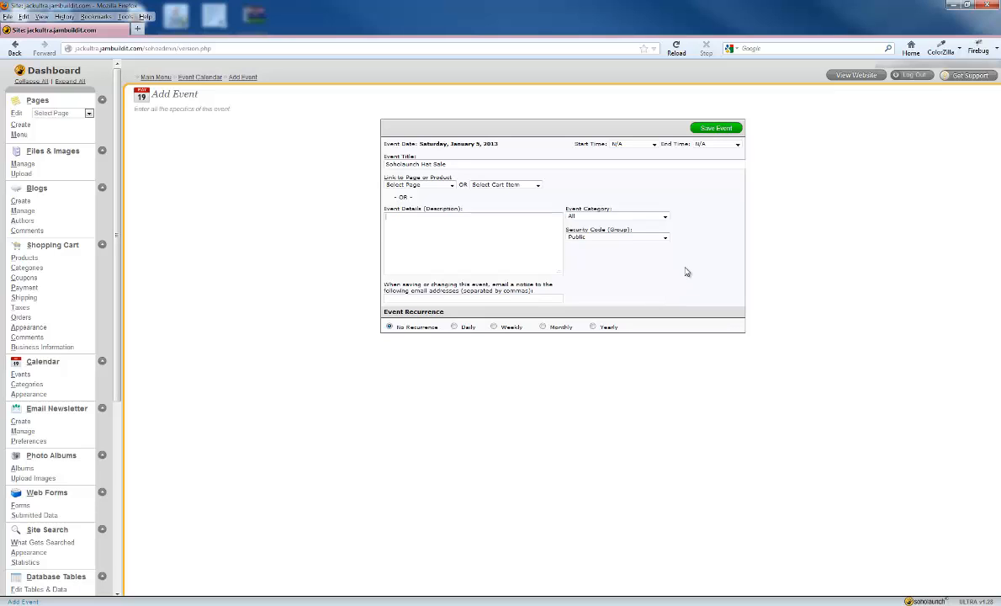
click(723, 131)
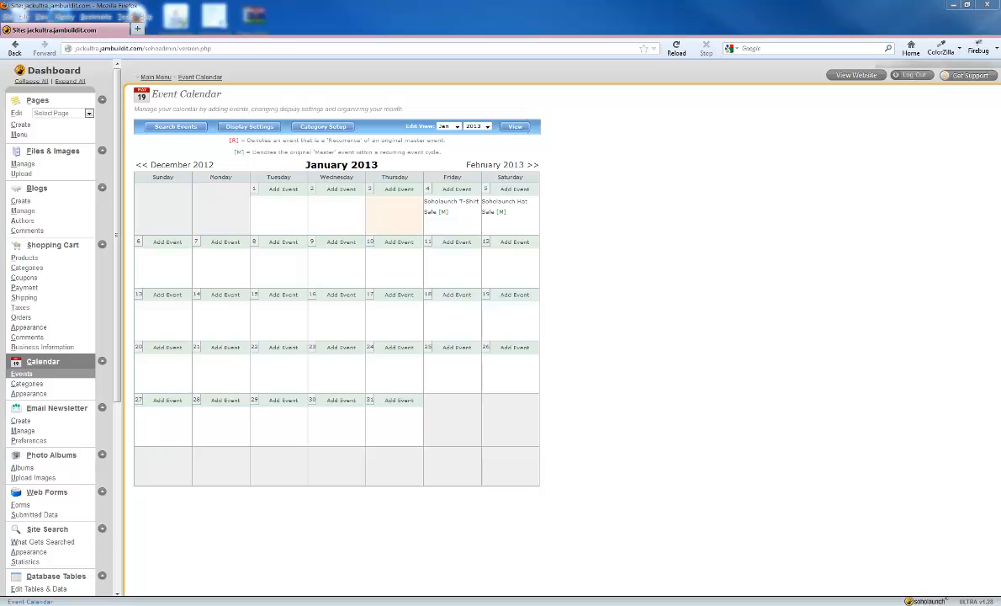
Place a searchable calendar system for all categories in the middle cell of the Calendar page's second row and save the page.
click(20, 113)
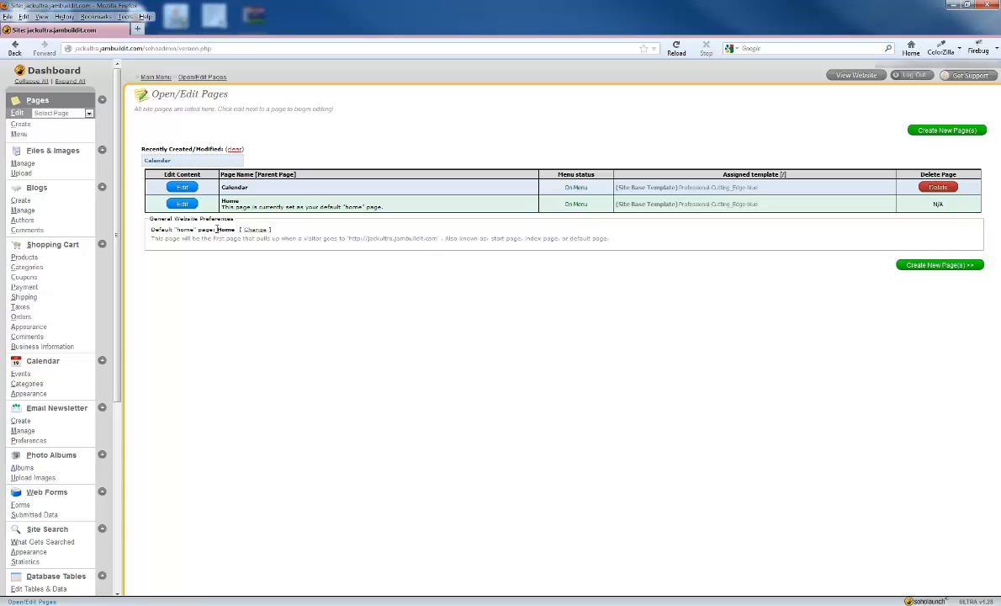
click(190, 192)
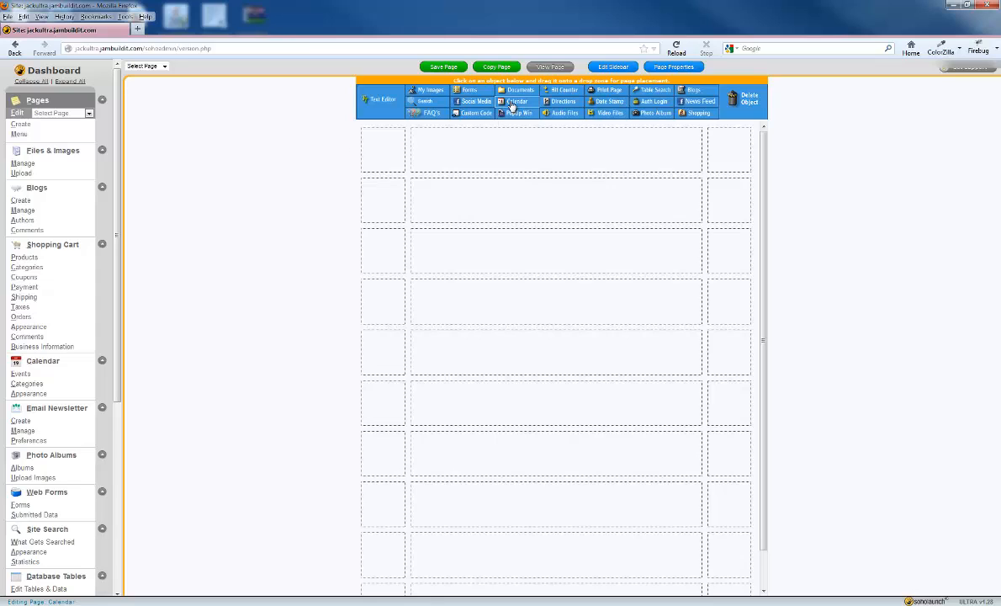
drag(512, 107, 521, 183)
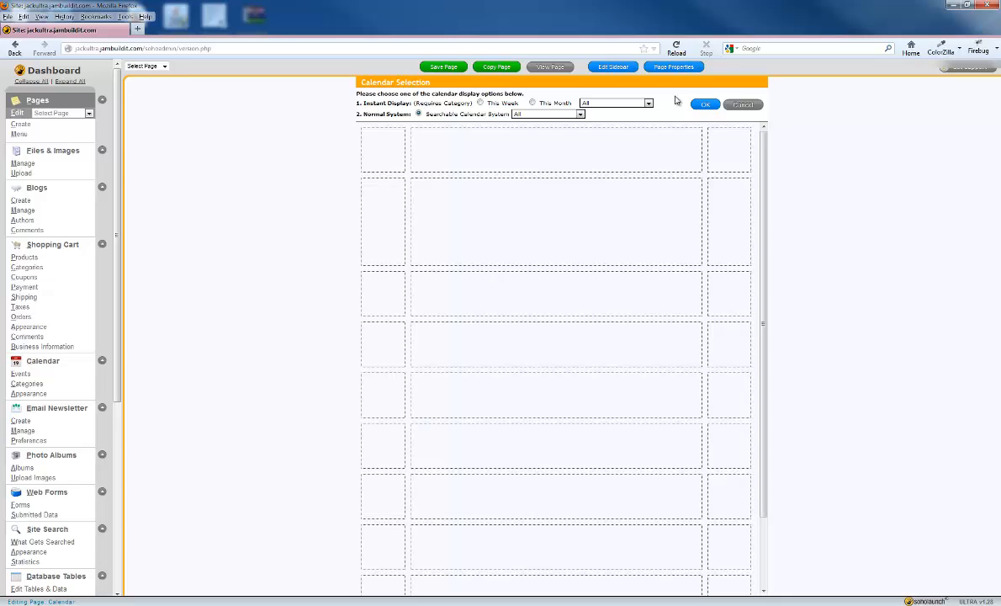
click(704, 103)
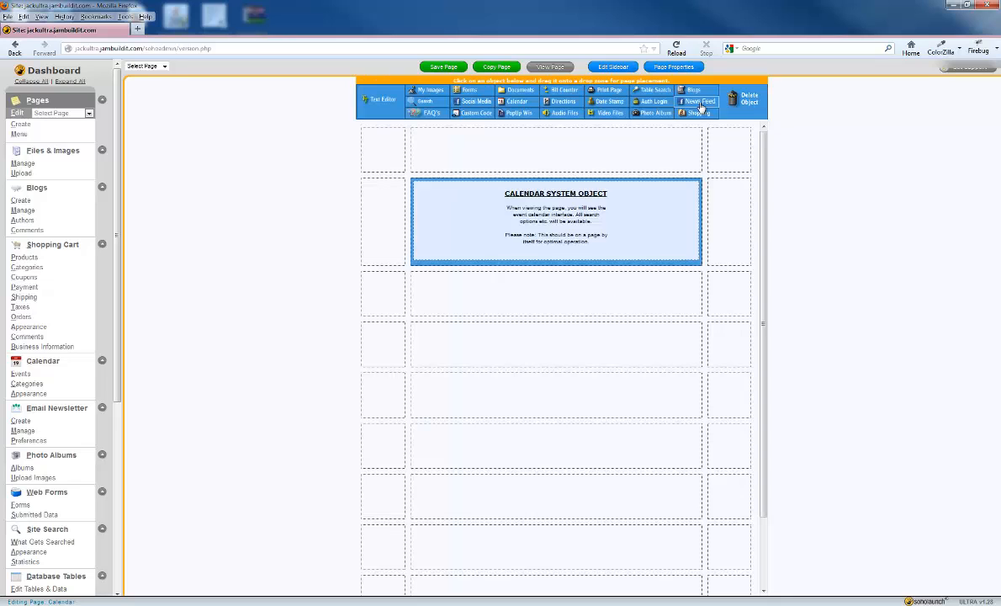
click(458, 71)
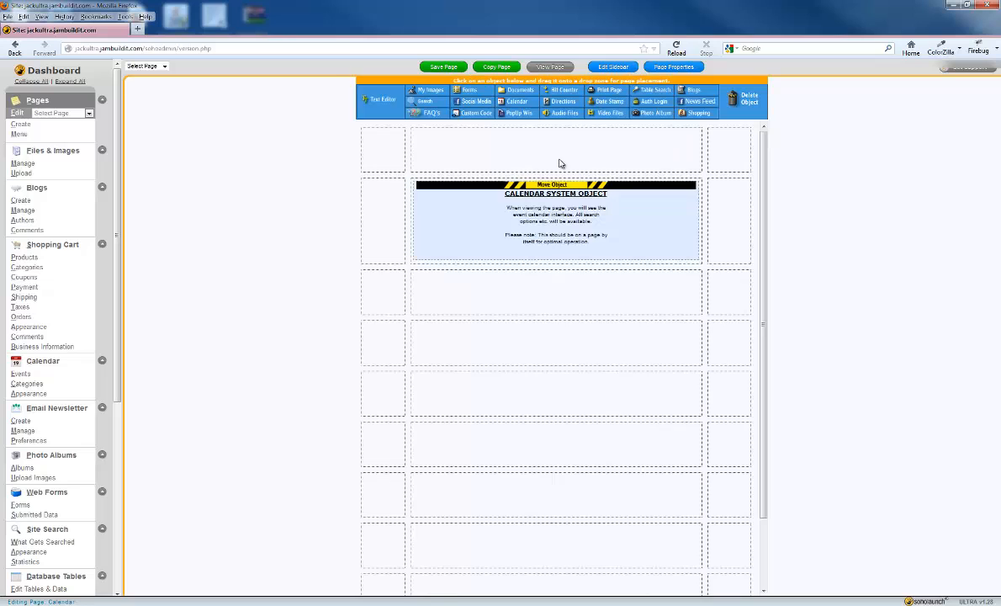
View the Calendar page with its changes saved, check the category filter's choices, and close the preview.
click(562, 69)
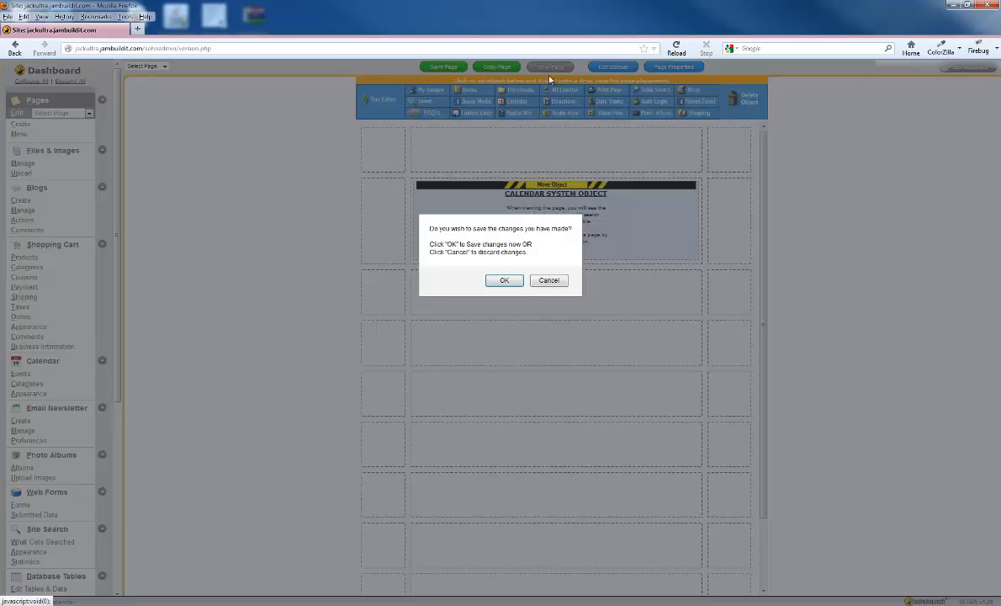
click(505, 281)
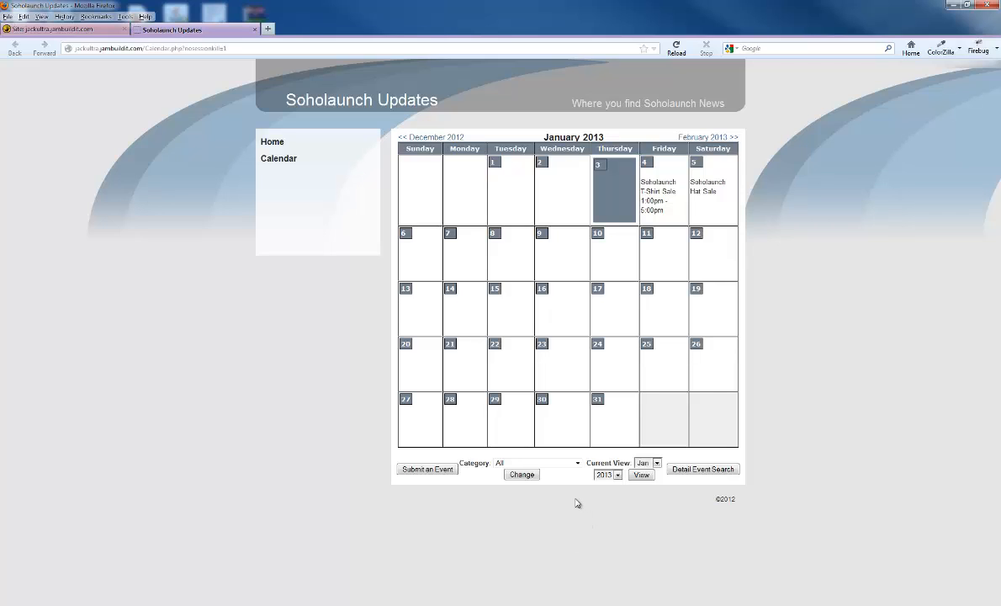
click(525, 463)
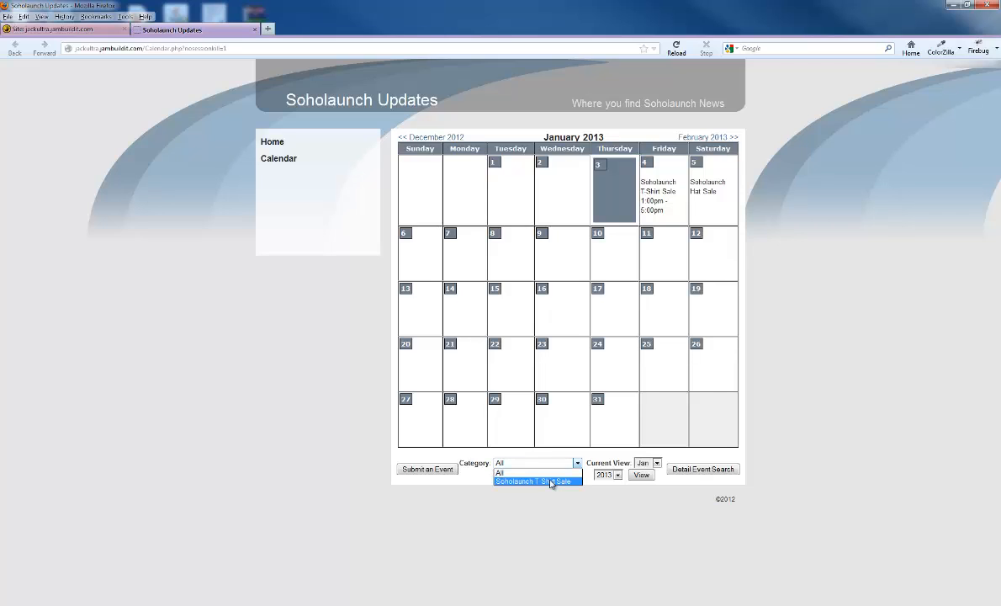
click(664, 482)
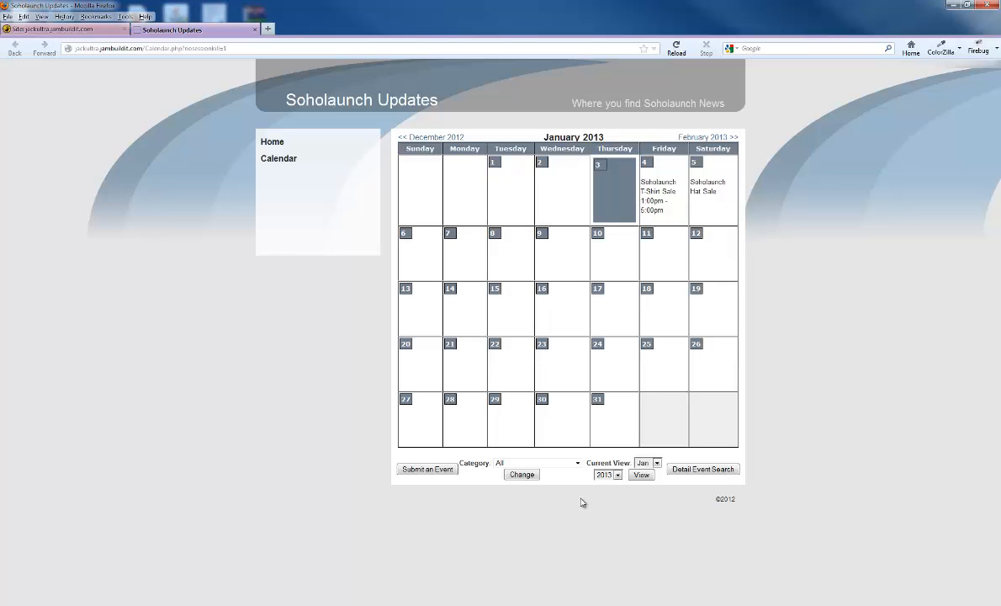
click(254, 30)
Replace the calendar system object in the second row's middle cell with a This Month calendar for the Soholaunch T-Shirt Sale category.
drag(736, 112, 612, 218)
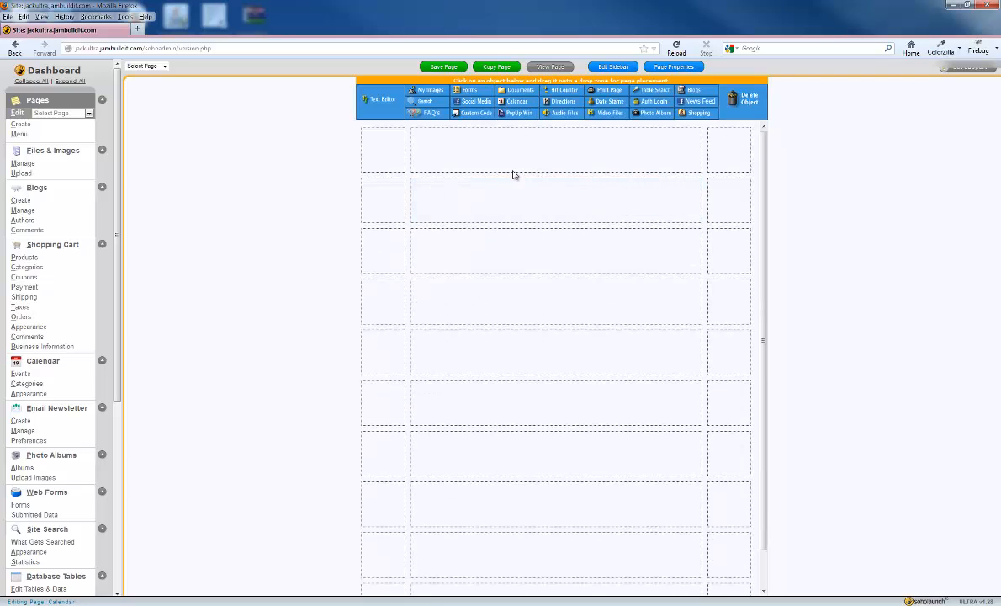
drag(482, 101, 529, 195)
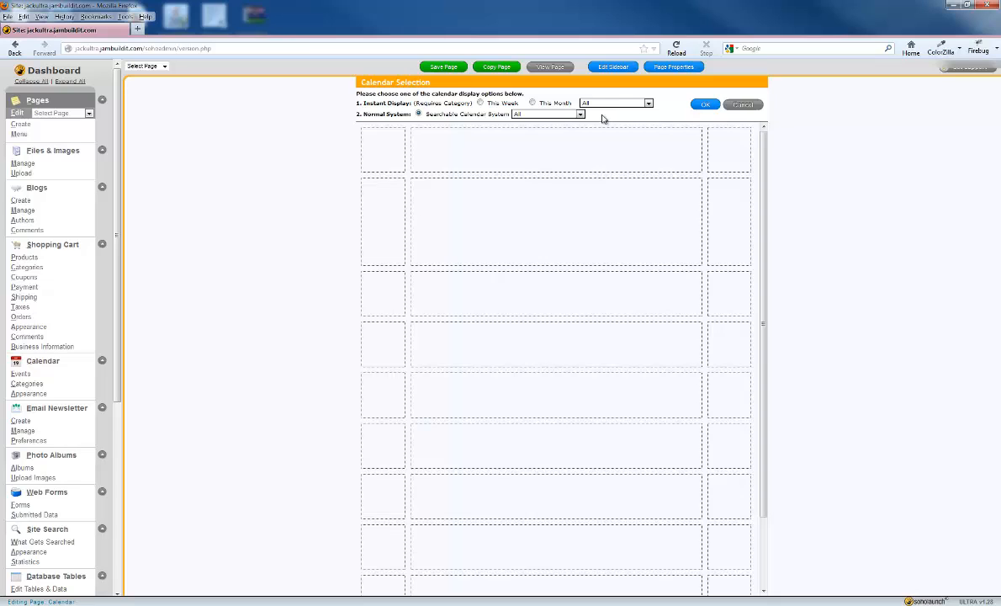
click(579, 115)
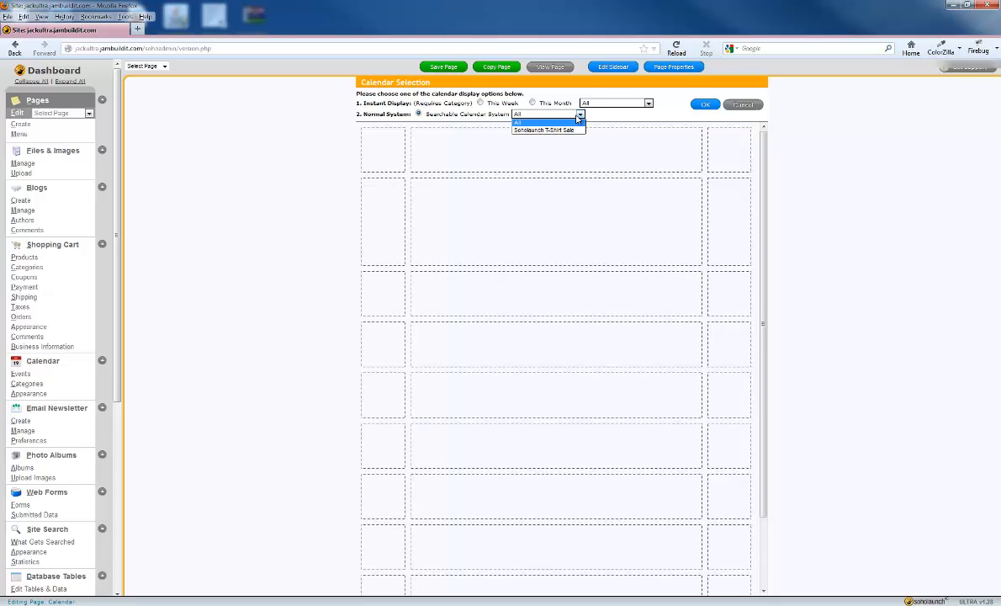
click(579, 116)
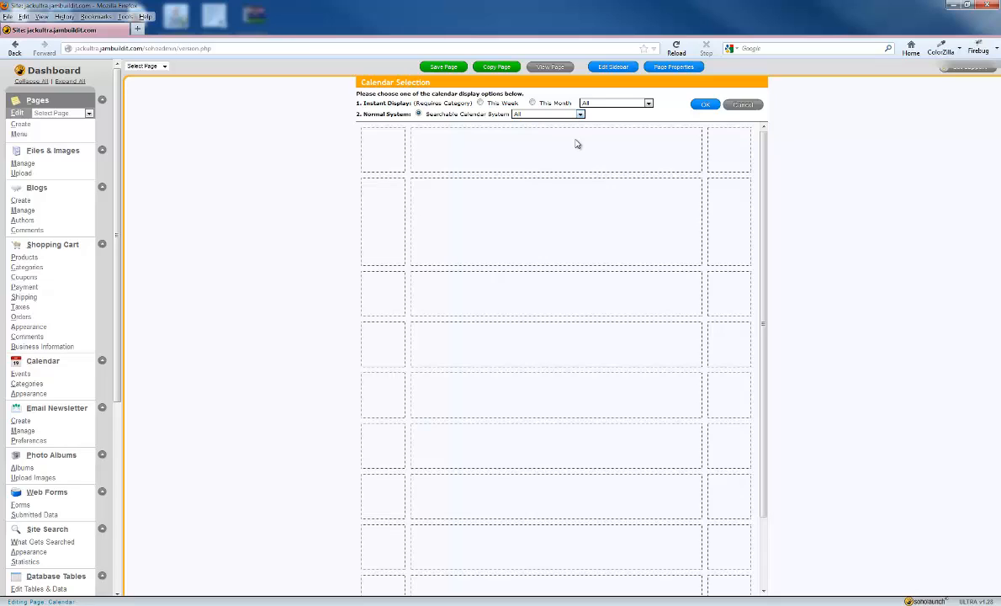
click(531, 102)
click(626, 106)
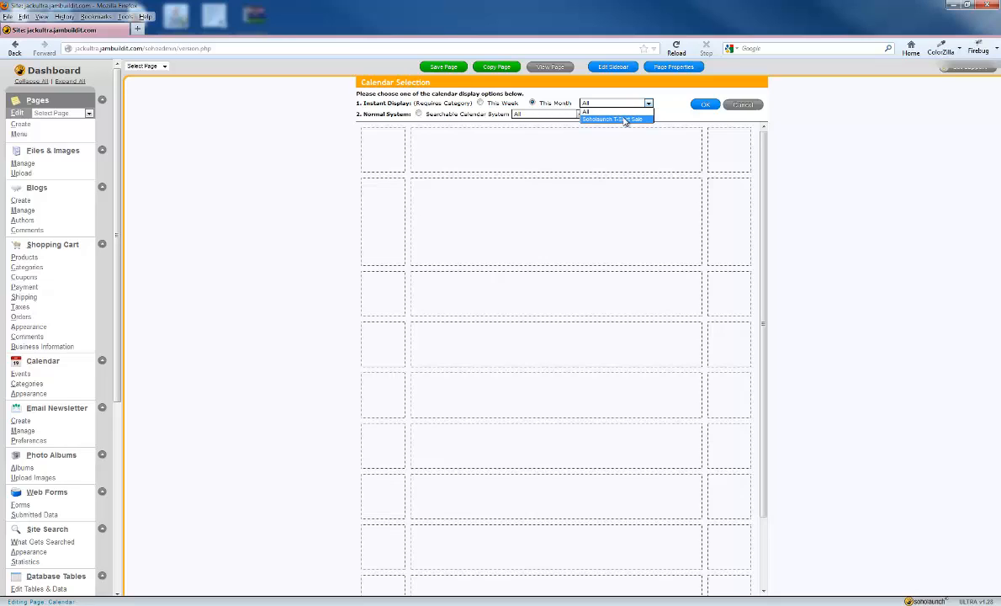
click(625, 119)
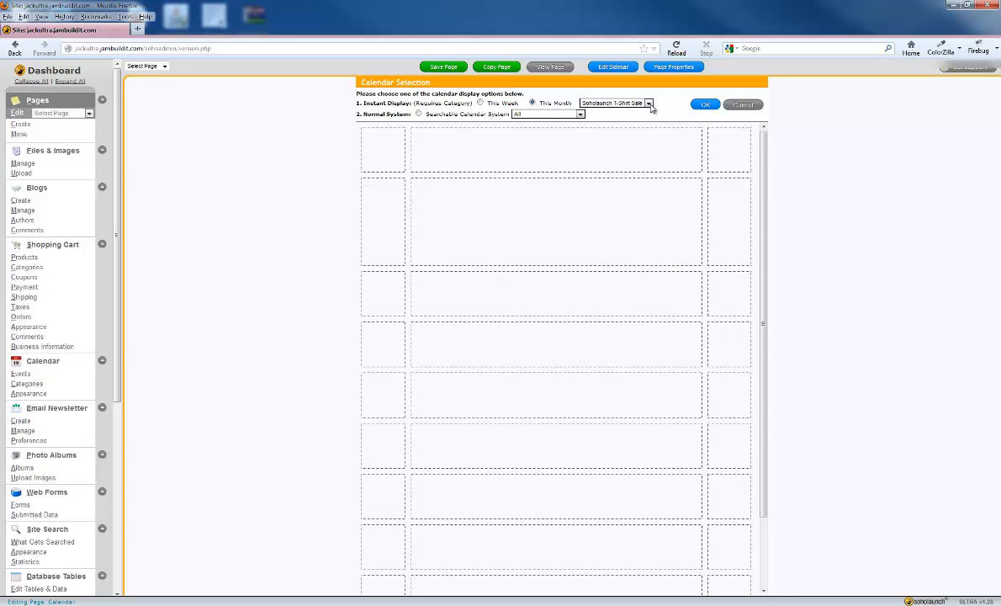
click(703, 104)
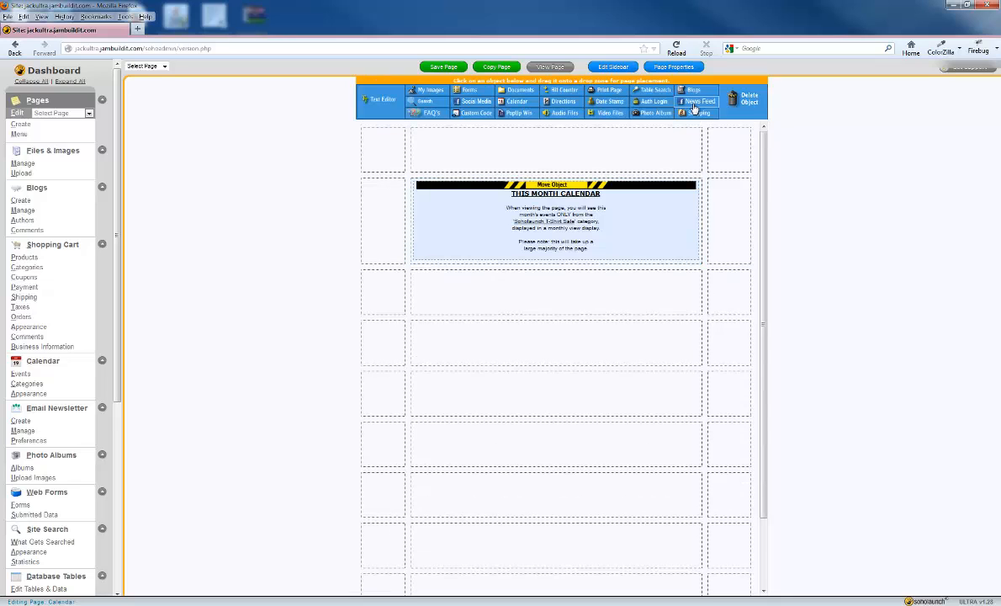
Save the Calendar page with its monthly calendar and open the page for viewing.
click(443, 68)
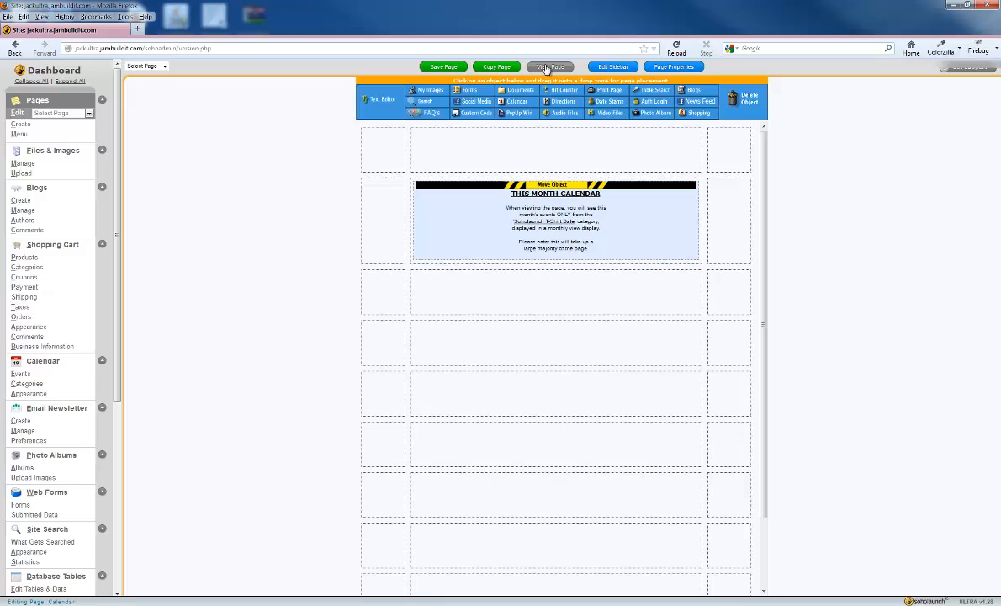
click(549, 67)
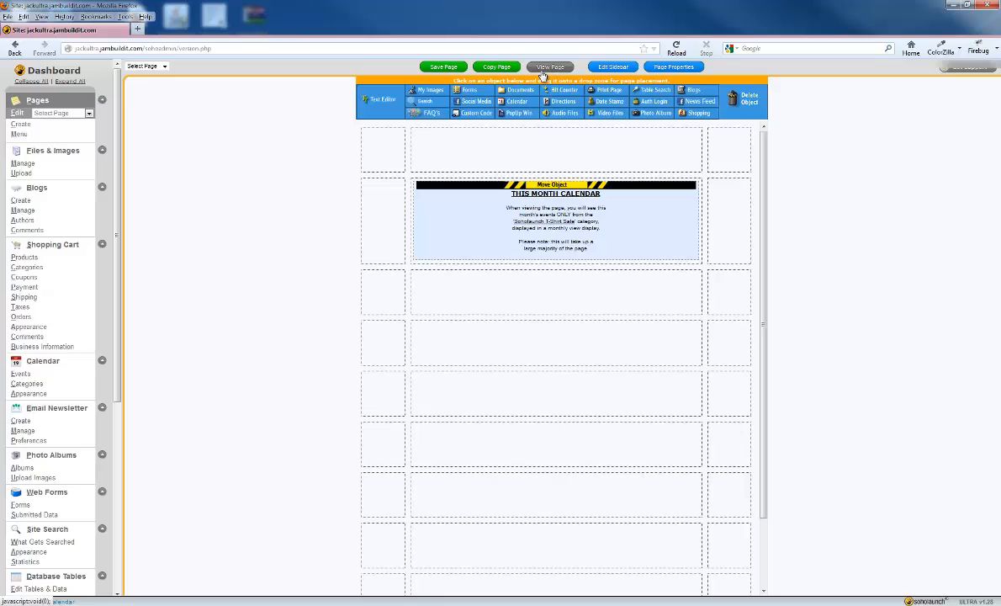
click(498, 286)
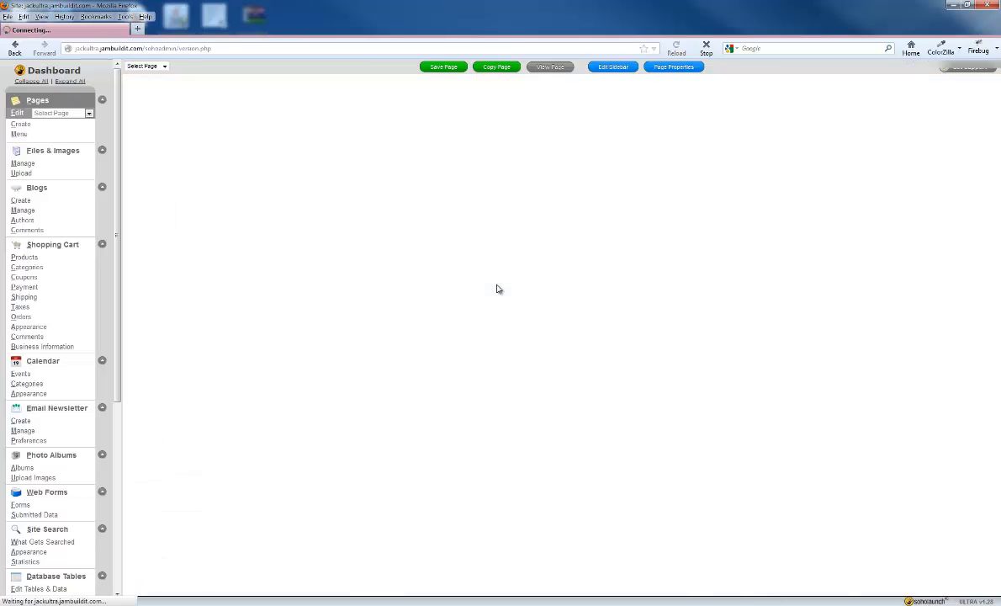